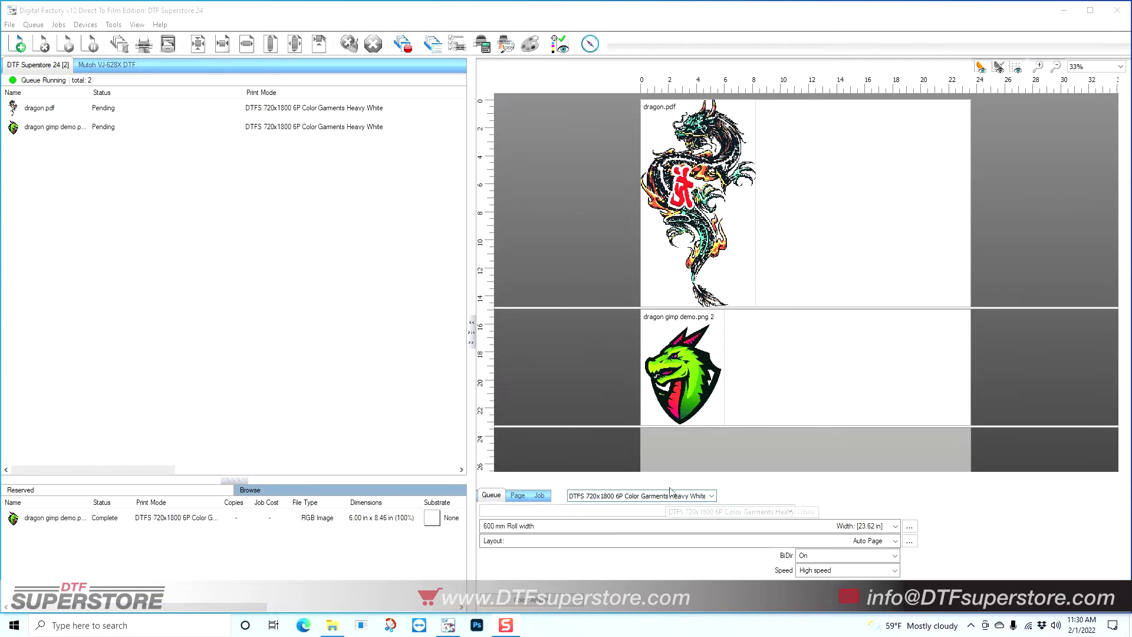
Step: Select the dragon.pdf job, then switch the selection to the dragon gimp demo job in the queue
{"action": "left_click", "coordinate": [708, 289]}
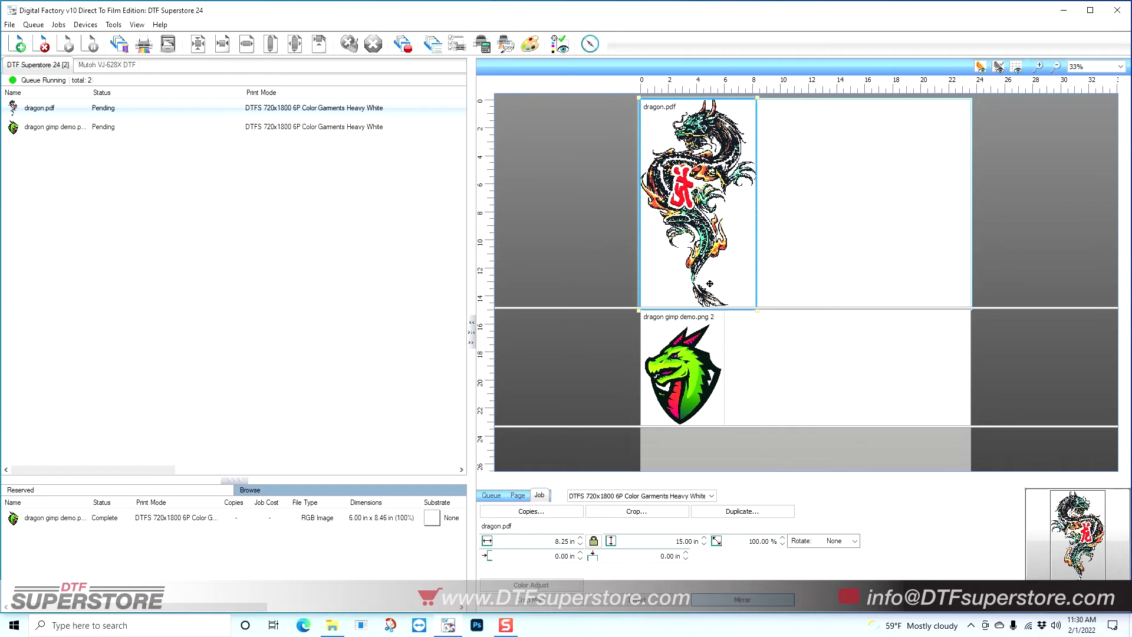
{"action": "right_click", "coordinate": [411, 112]}
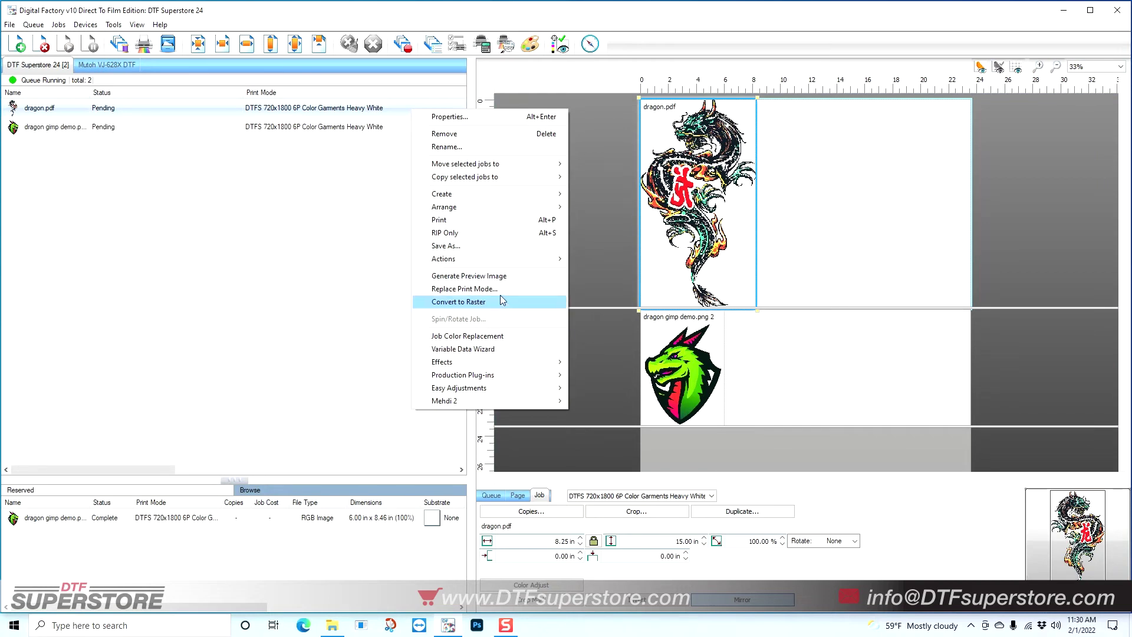
{"action": "left_click", "coordinate": [428, 127]}
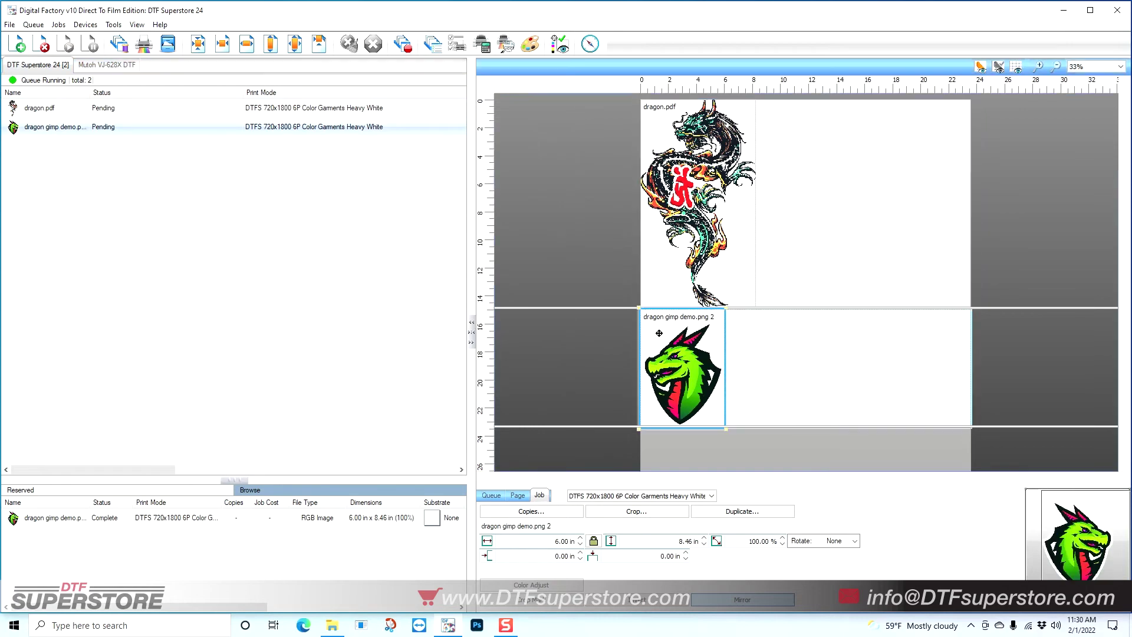
Step: Use Edit with Gimp... on the dragon gimp demo job to open its image in GIMP
{"action": "right_click", "coordinate": [413, 127]}
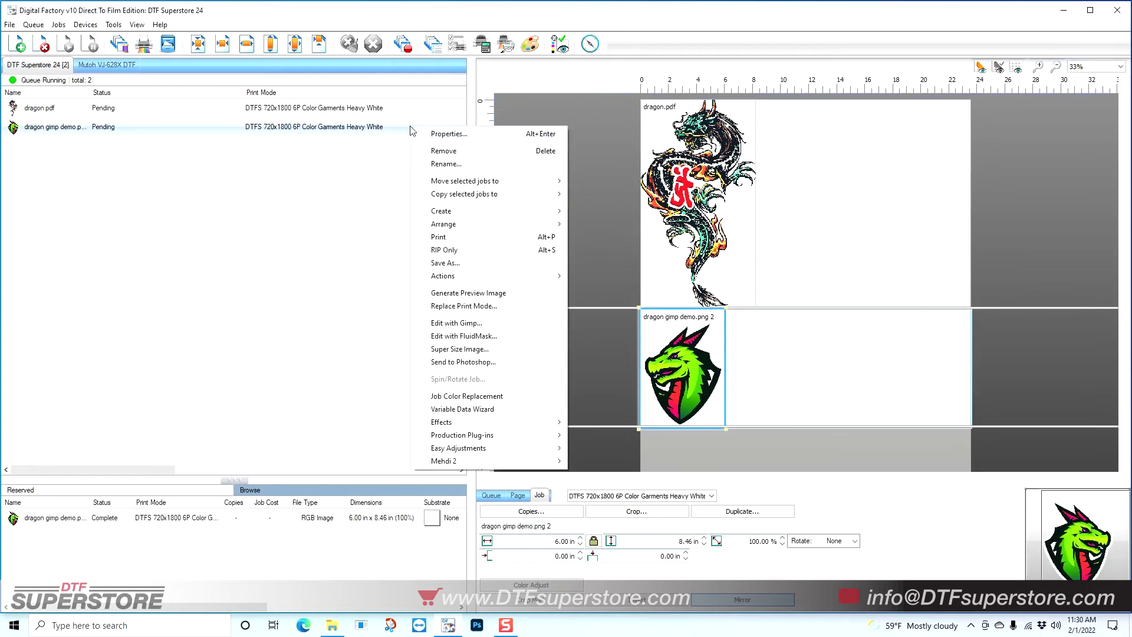
{"action": "left_click", "coordinate": [483, 328]}
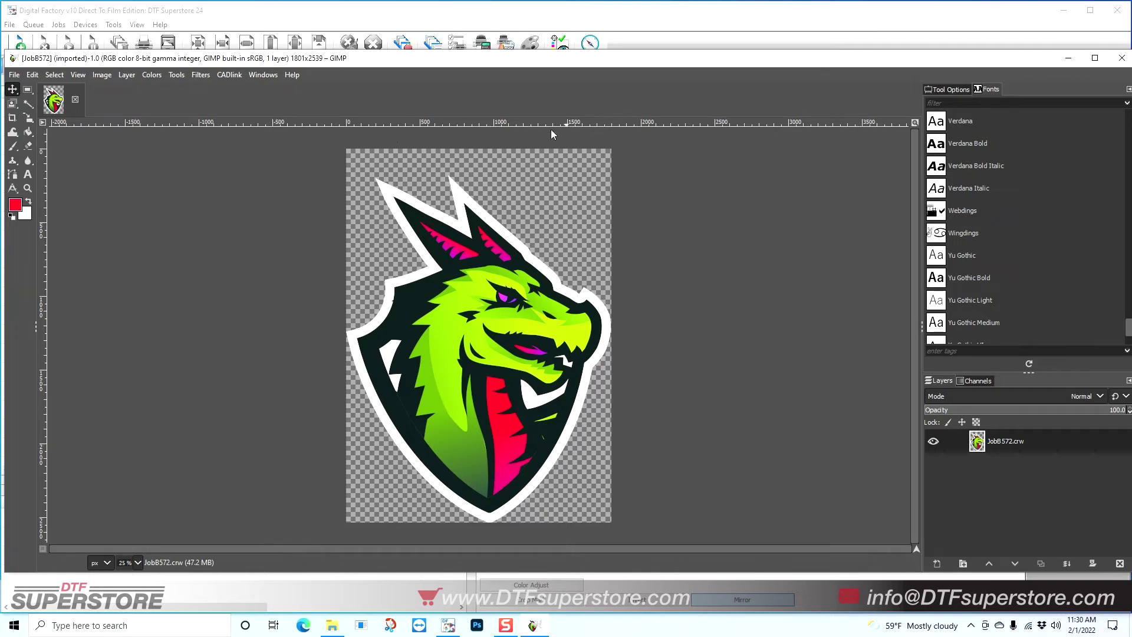
Step: Switch the status-bar measurement unit from pixels to inches
{"action": "left_click", "coordinate": [108, 563]}
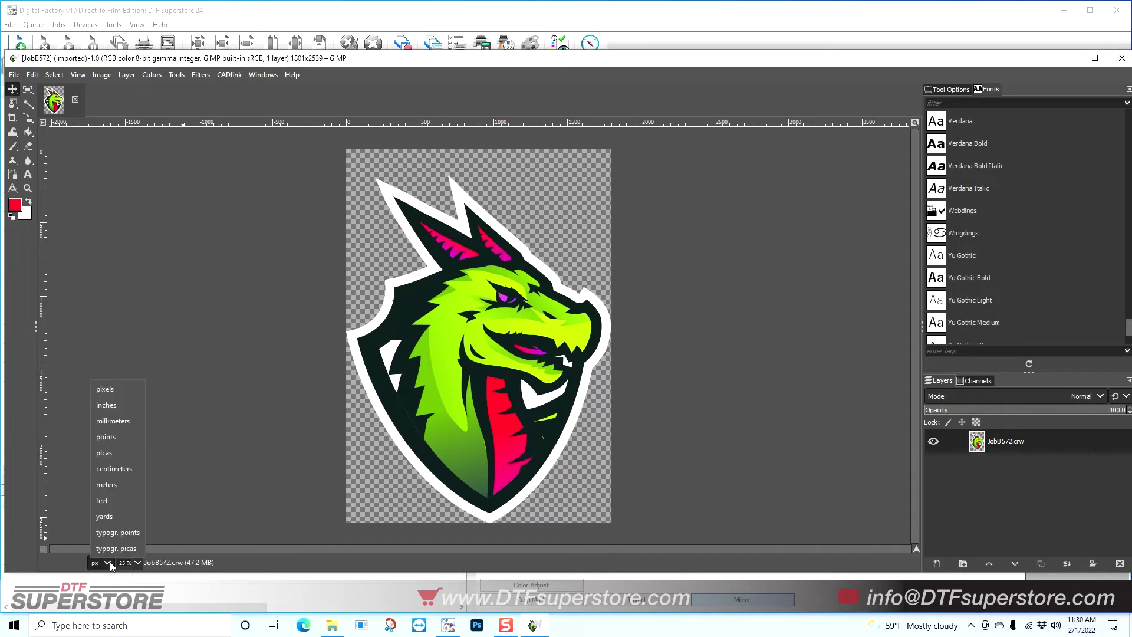
{"action": "left_click", "coordinate": [118, 406]}
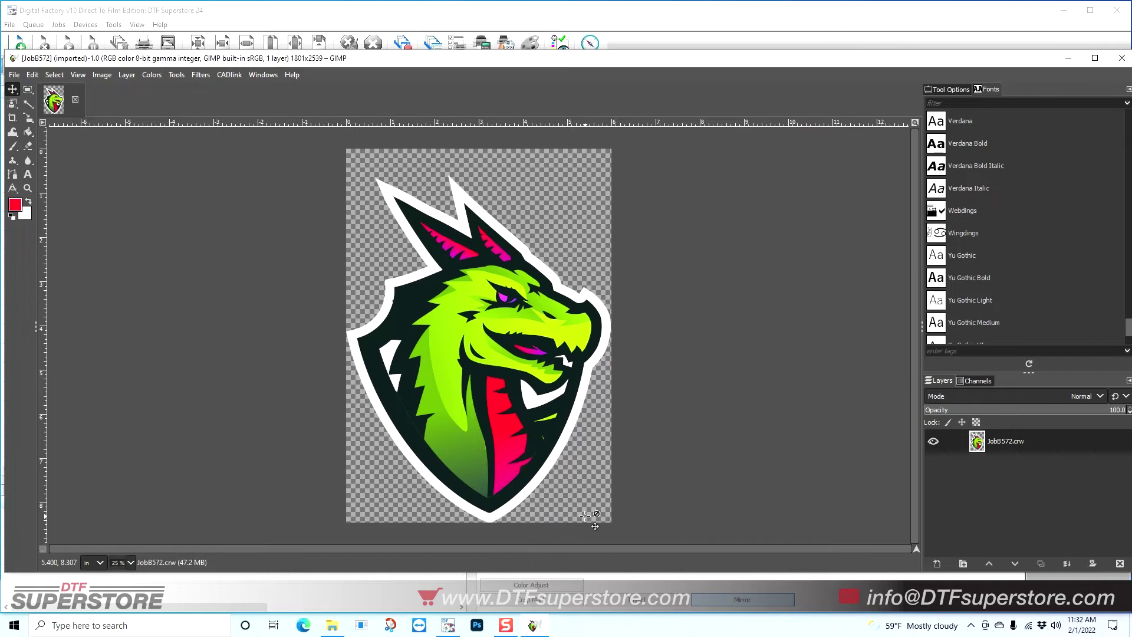
Step: Raise the canvas height from 8.463 to 10.463 in, keeping the dragon at the top
{"action": "left_click", "coordinate": [101, 75]}
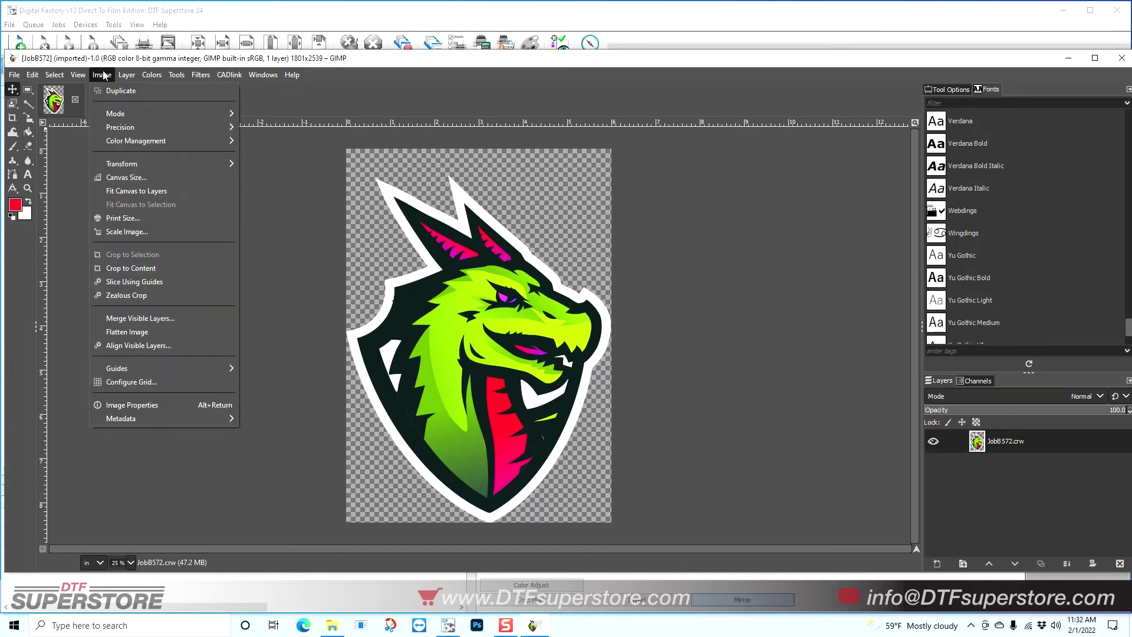
{"action": "left_click", "coordinate": [126, 177]}
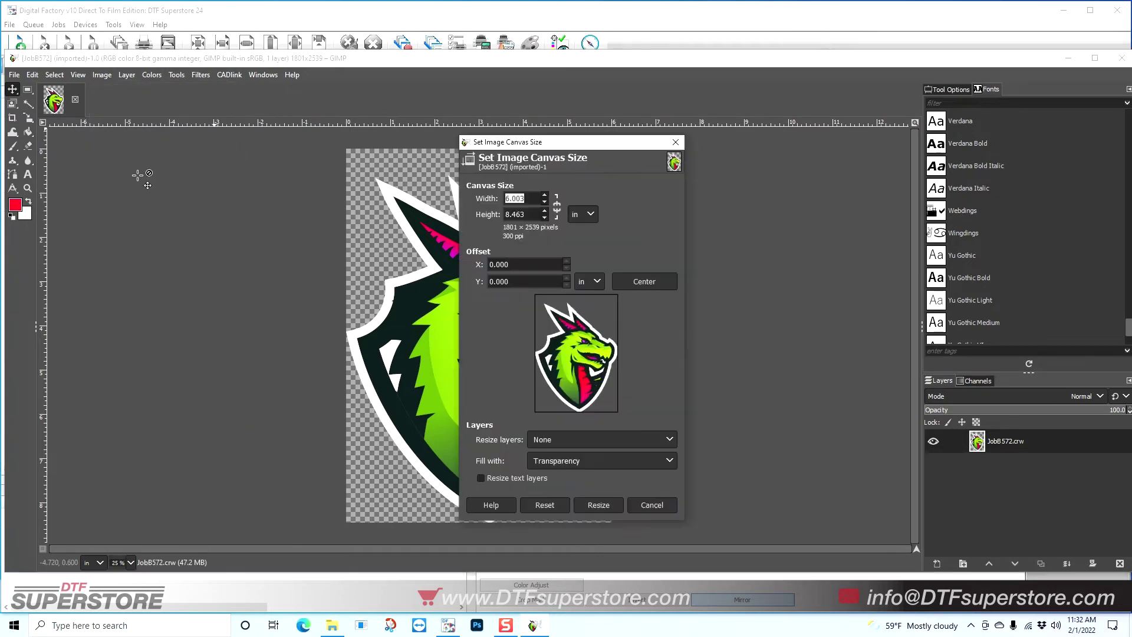
{"action": "left_click", "coordinate": [544, 212]}
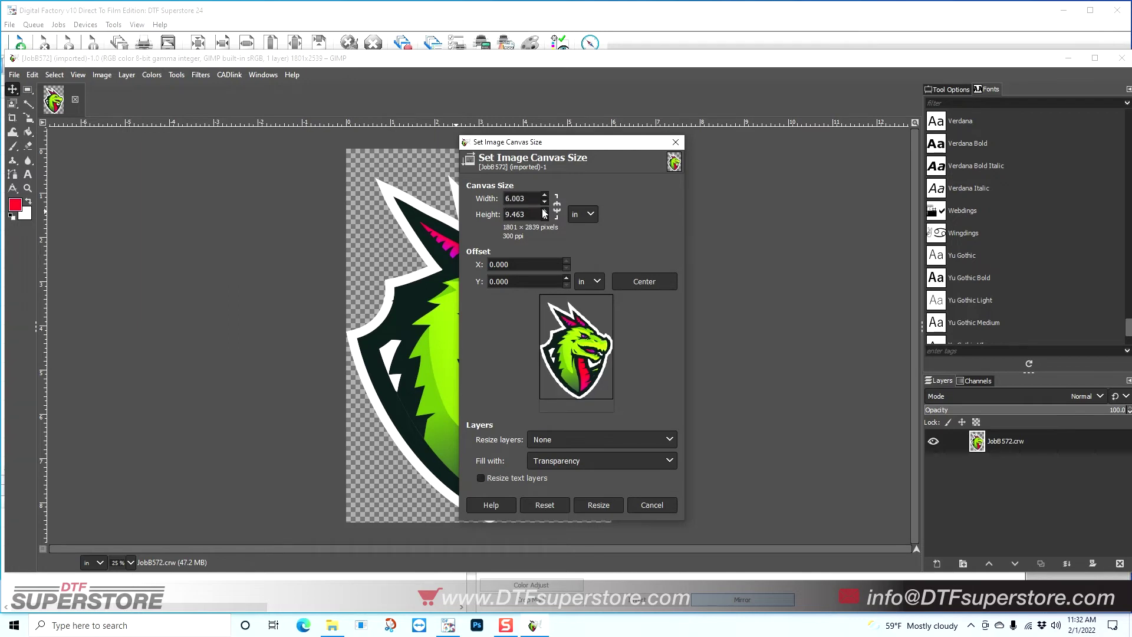
{"action": "left_click", "coordinate": [545, 212]}
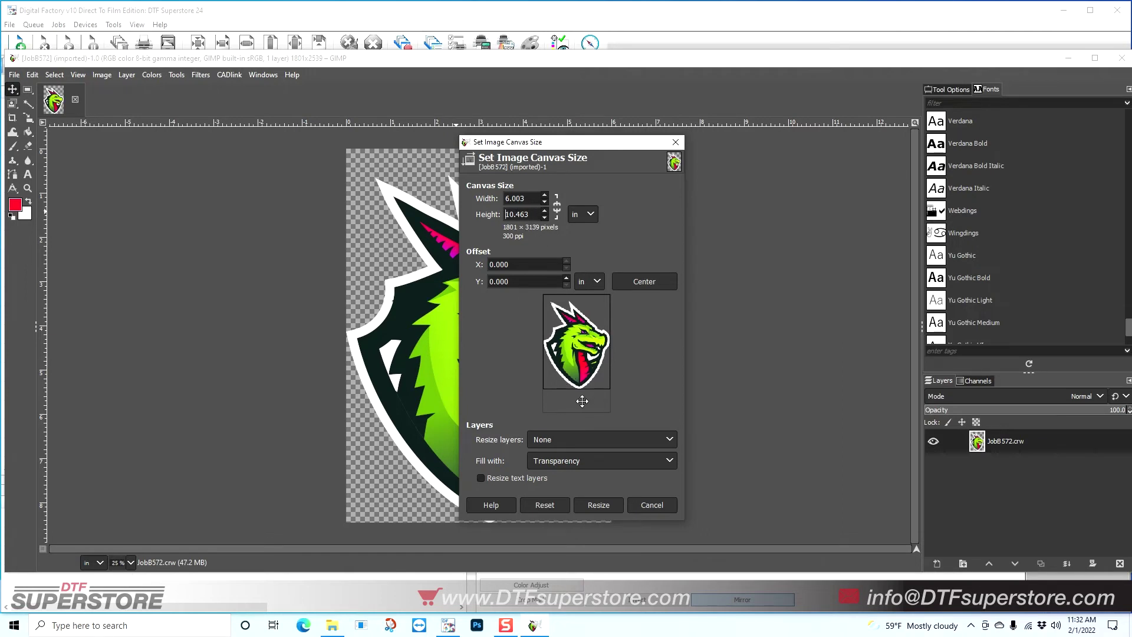
{"action": "left_click_drag", "start_coordinate": [578, 370], "coordinate": [576, 323]}
{"action": "left_click", "coordinate": [656, 283]}
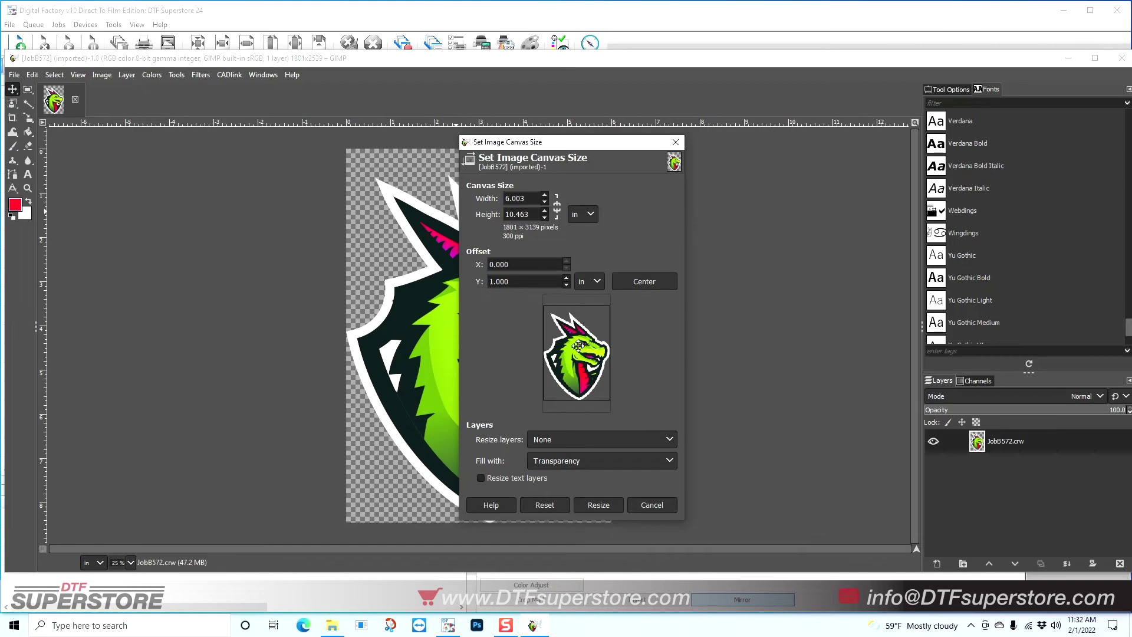
{"action": "left_click_drag", "start_coordinate": [578, 347], "coordinate": [576, 323]}
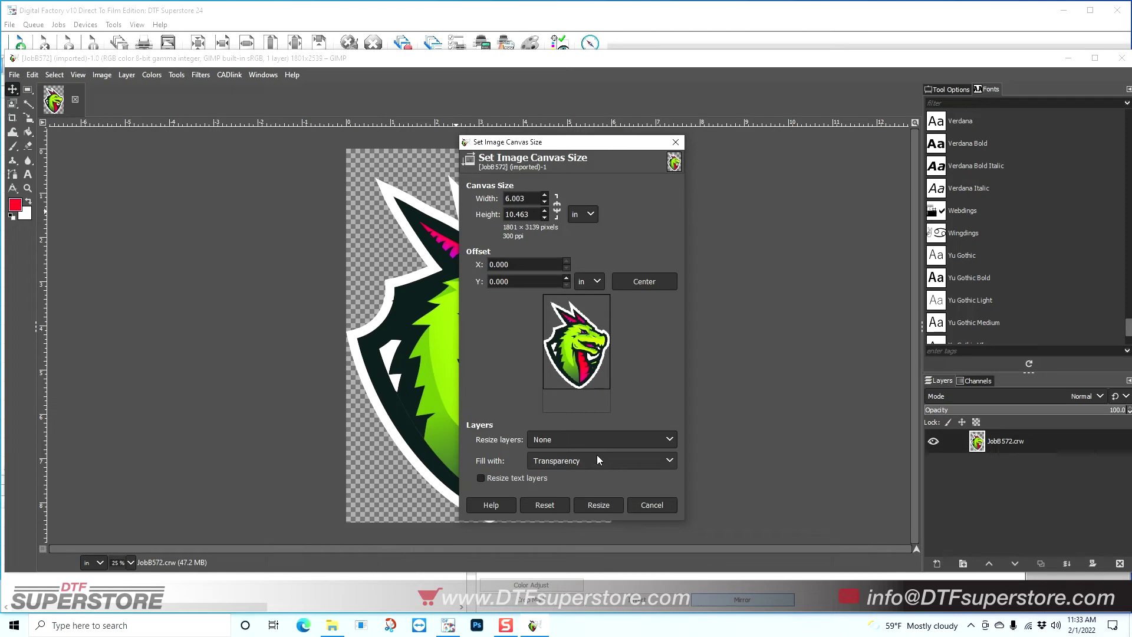
{"action": "left_click", "coordinate": [598, 506]}
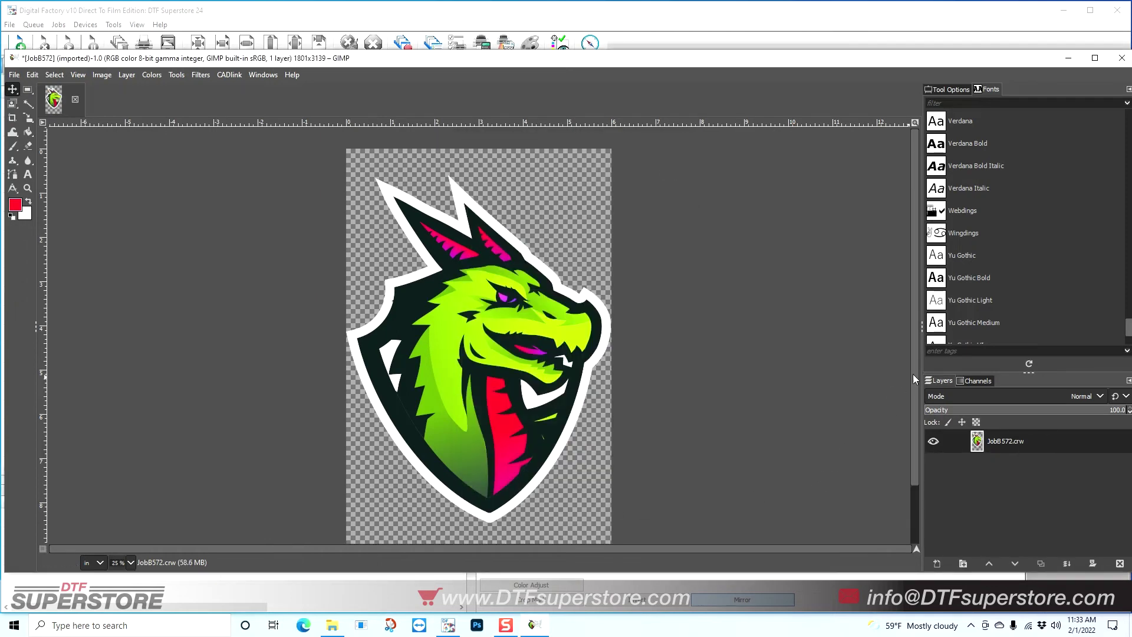
Step: Select the Text tool and set its font to University Medium at 200 px
{"action": "left_click_drag", "start_coordinate": [916, 371], "coordinate": [916, 434]}
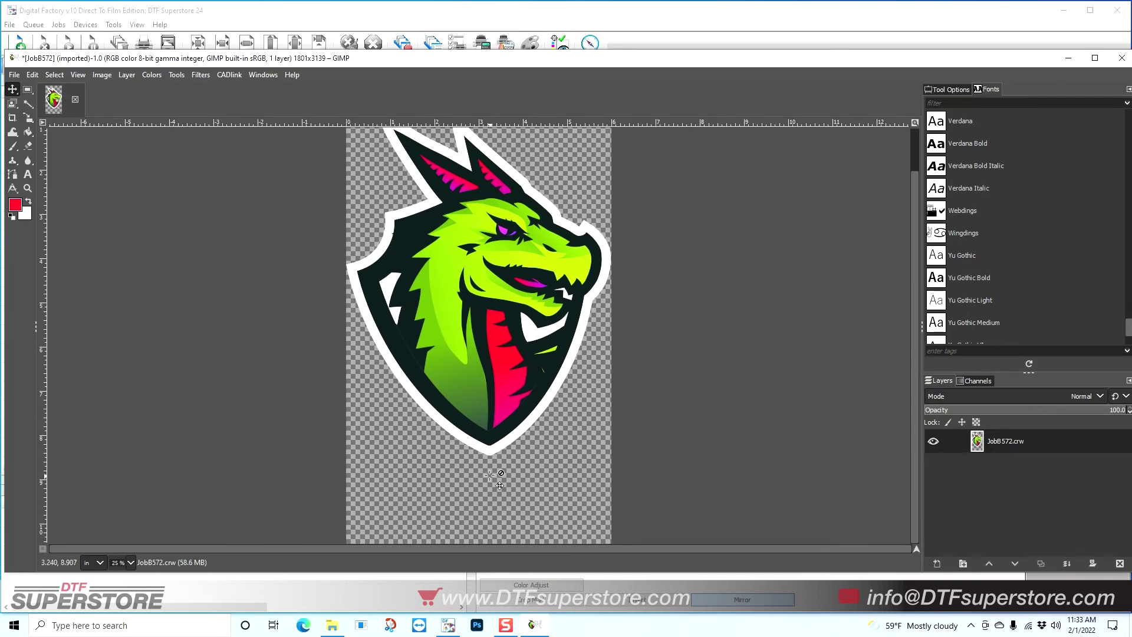
{"action": "left_click", "coordinate": [28, 177]}
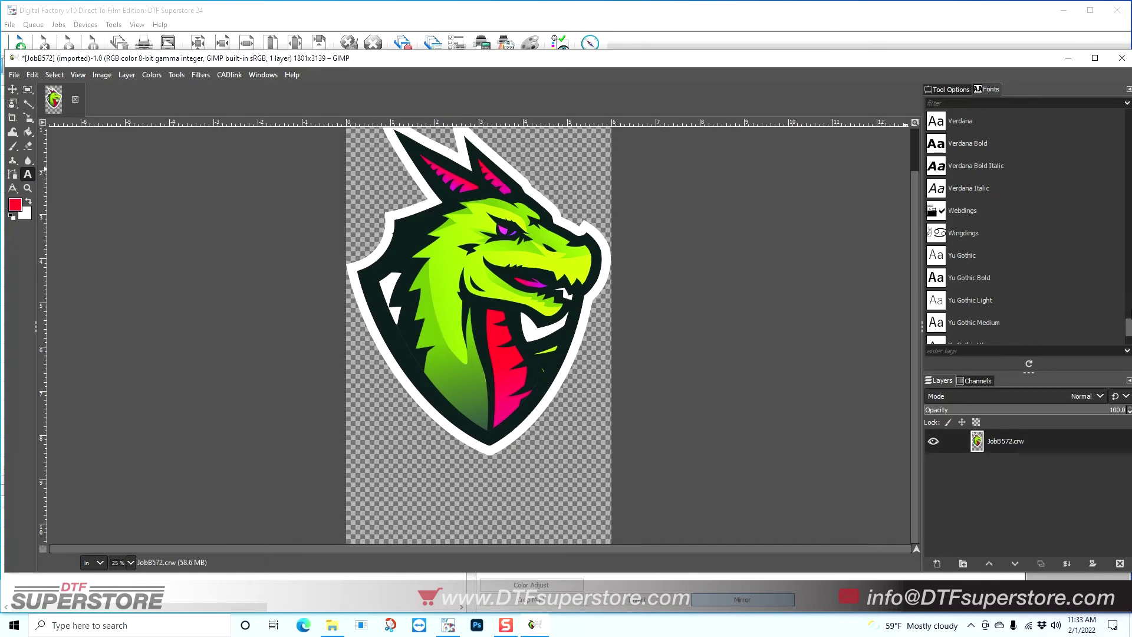
{"action": "left_click_drag", "start_coordinate": [1129, 331], "coordinate": [1126, 324]}
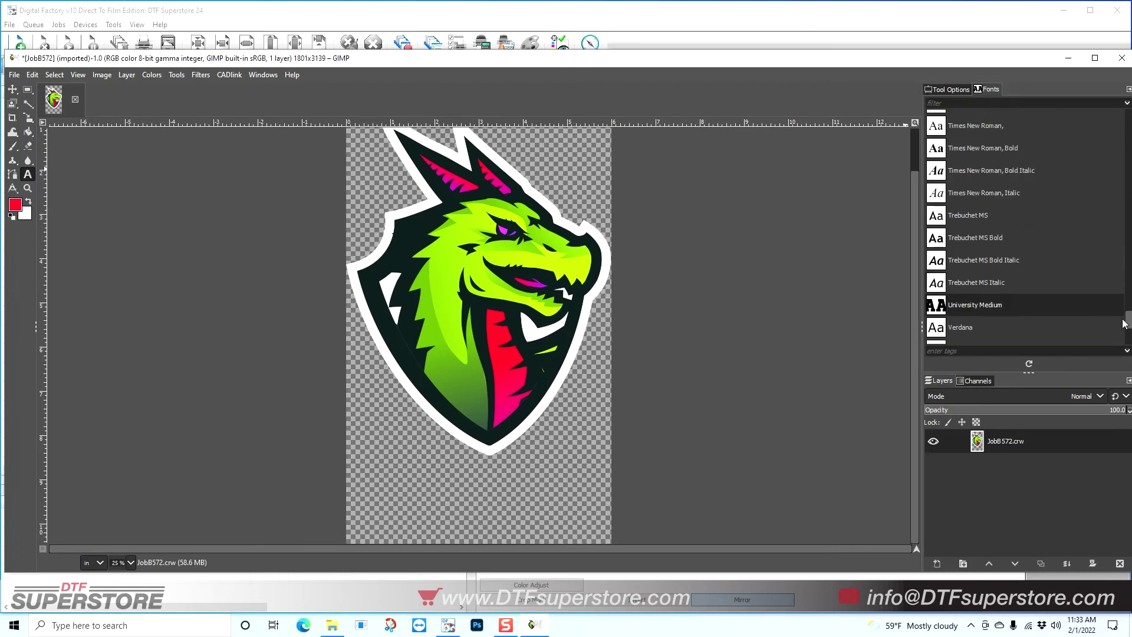
{"action": "left_click", "coordinate": [1024, 304]}
{"action": "left_click", "coordinate": [950, 89]}
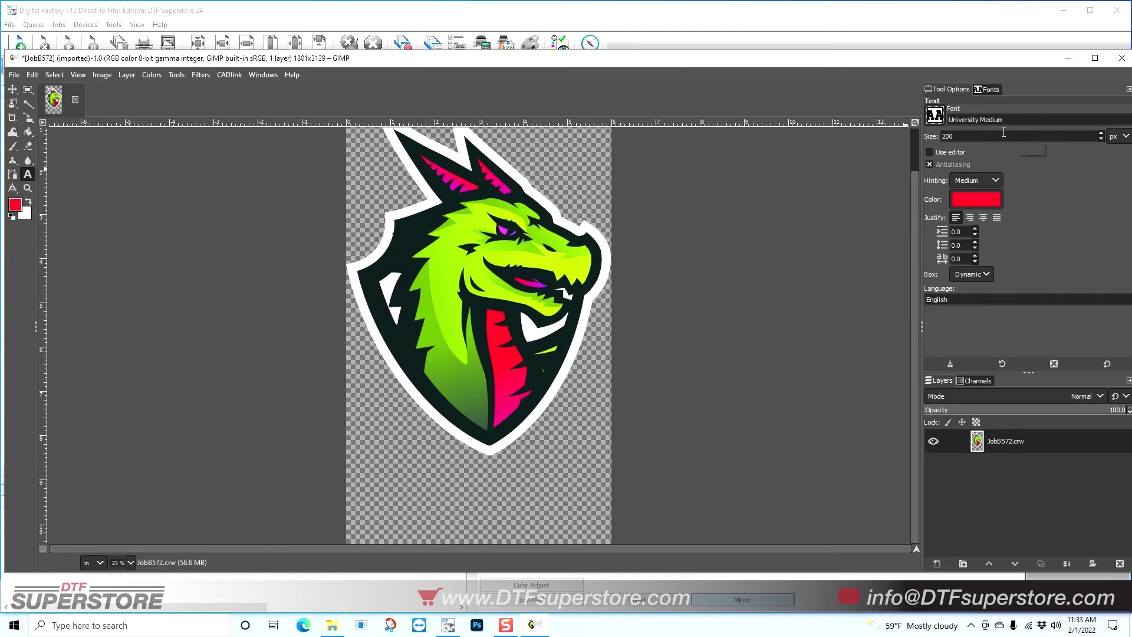
Step: Set the text colour to red fe0023, sampled from the dragon's neck with the eyedropper
{"action": "left_click", "coordinate": [974, 201]}
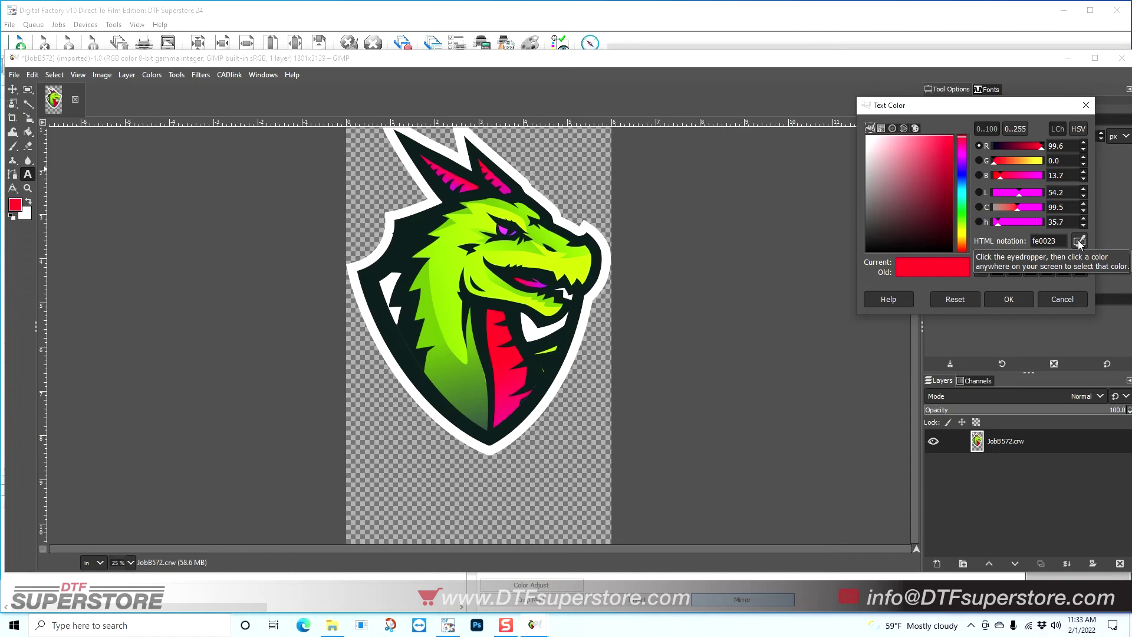
{"action": "left_click", "coordinate": [1079, 242]}
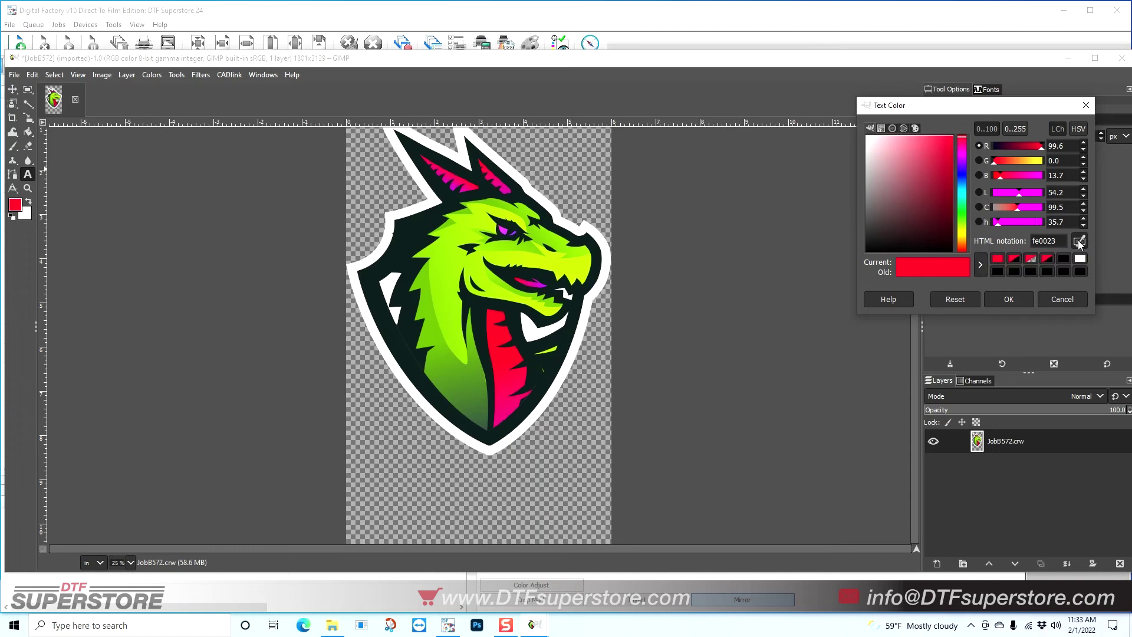
{"action": "left_click", "coordinate": [447, 295]}
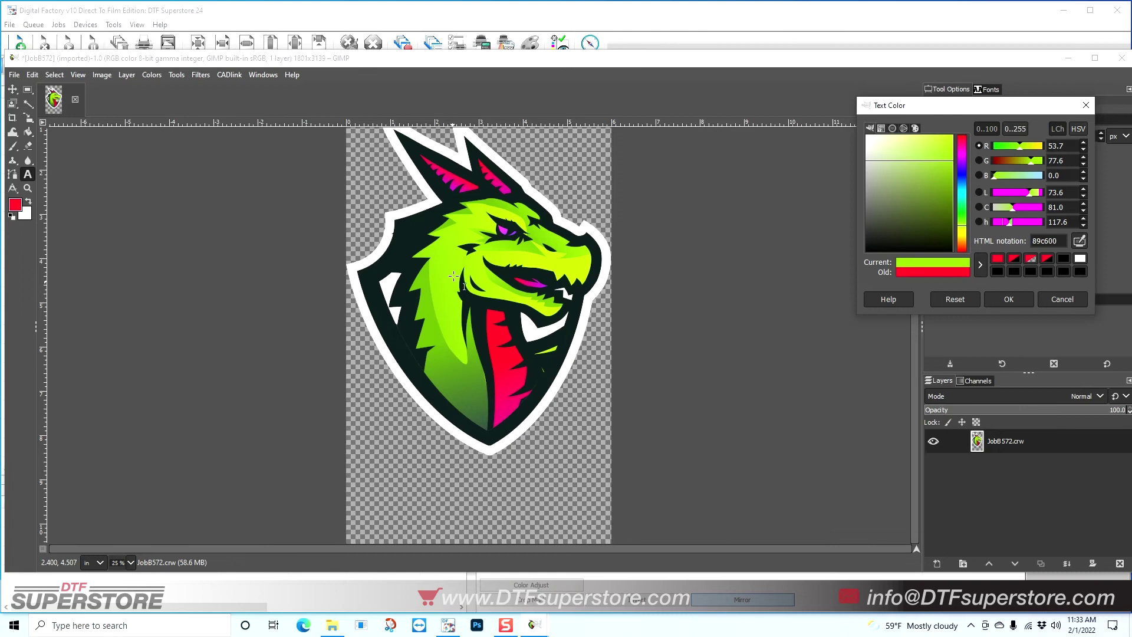
{"action": "left_click", "coordinate": [1079, 241]}
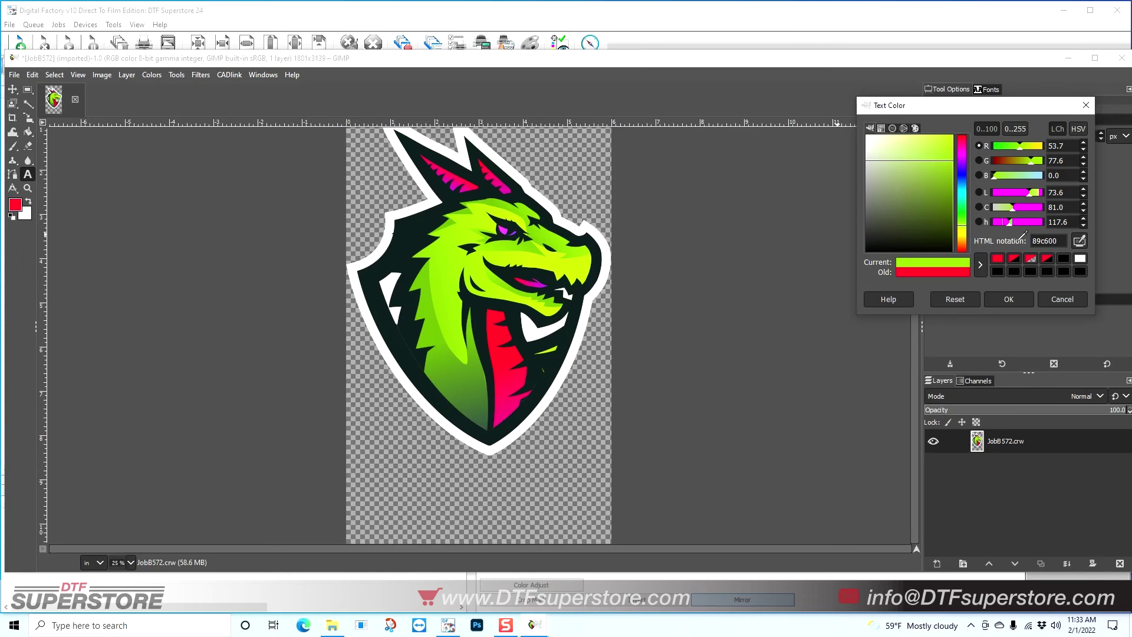
{"action": "left_click", "coordinate": [499, 314]}
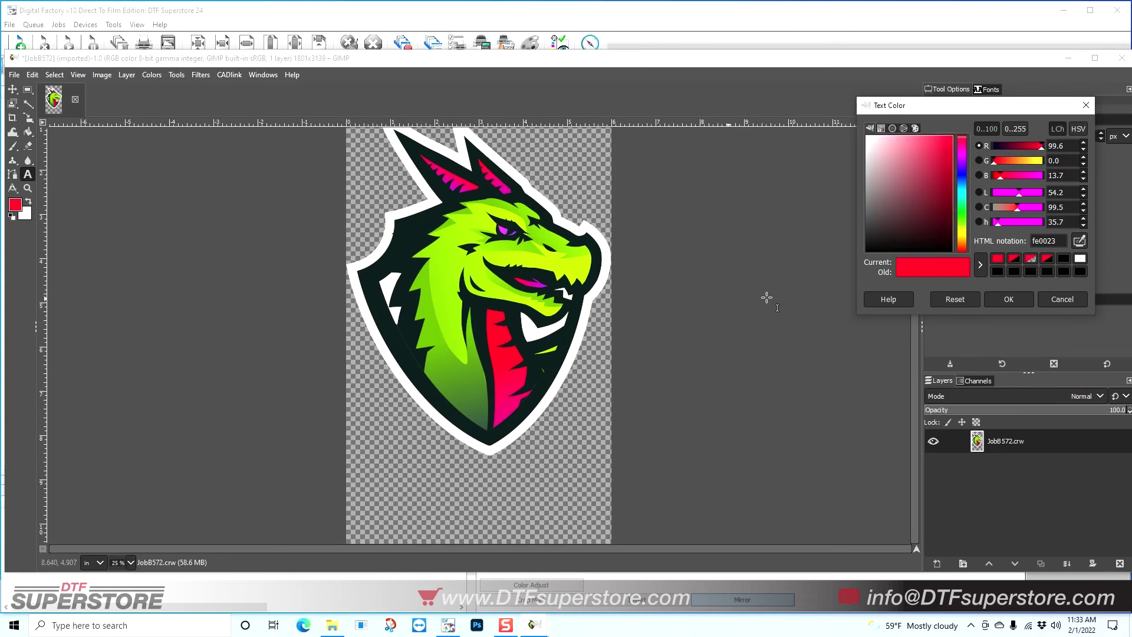
{"action": "left_click", "coordinate": [1005, 299]}
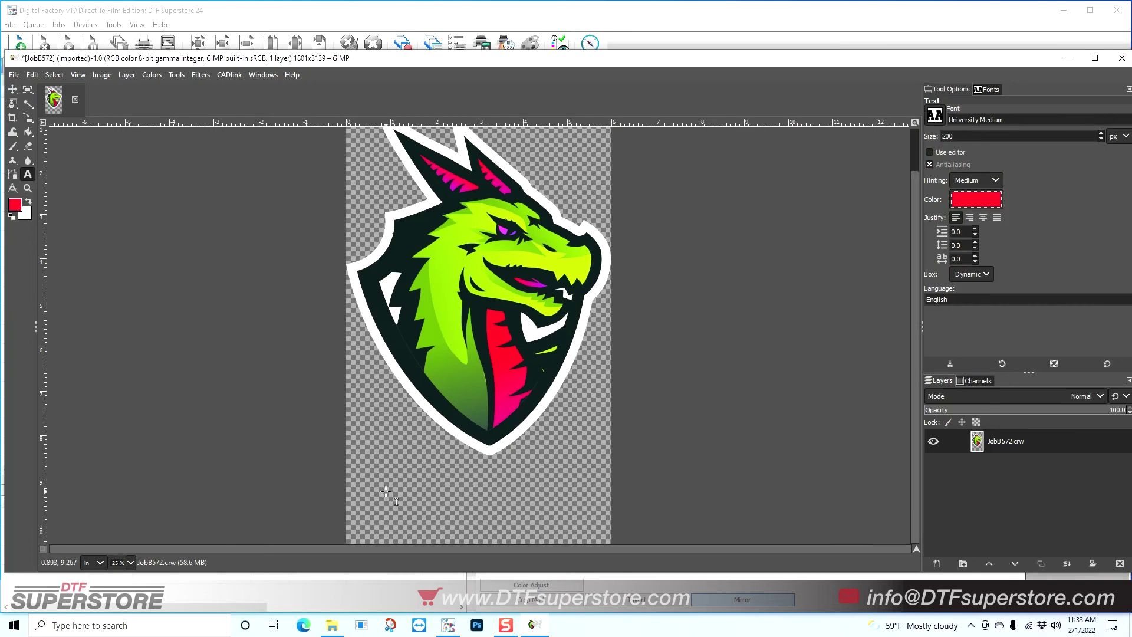
Step: Type DRAGONS below the dragon and move the text up beneath the shield
{"action": "left_click", "coordinate": [383, 488]}
{"action": "type", "text": "DRAGONS"}
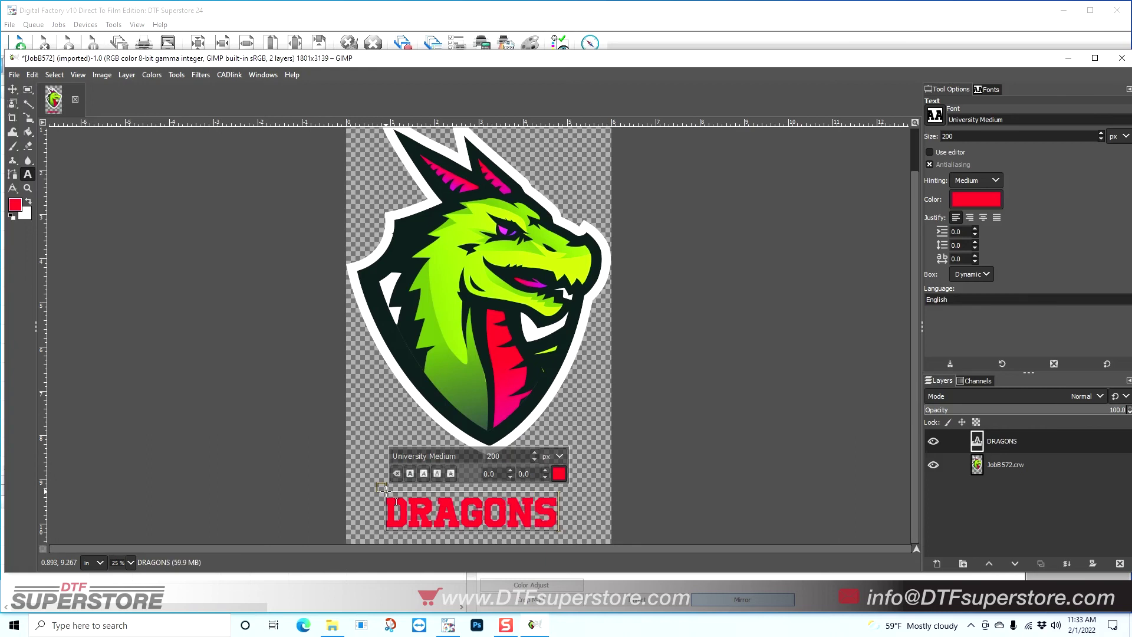
{"action": "left_click", "coordinate": [13, 89]}
{"action": "left_click_drag", "start_coordinate": [465, 502], "coordinate": [485, 473]}
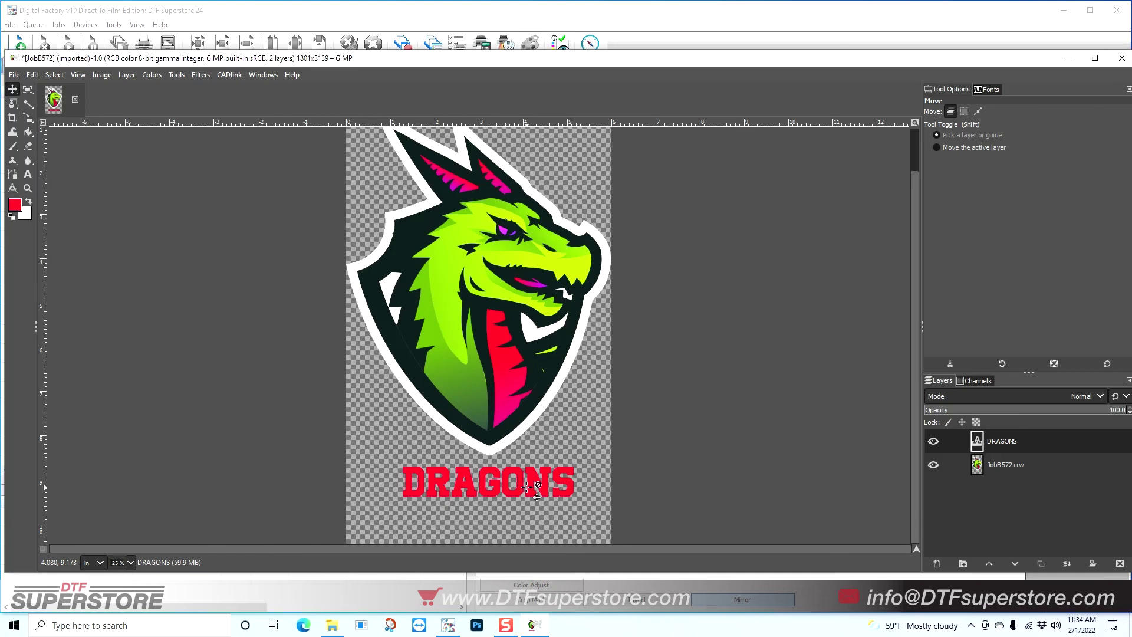
Step: Enlarge the DRAGONS text to 276 px and shift it left to centre it under the shield
{"action": "left_click", "coordinate": [27, 175]}
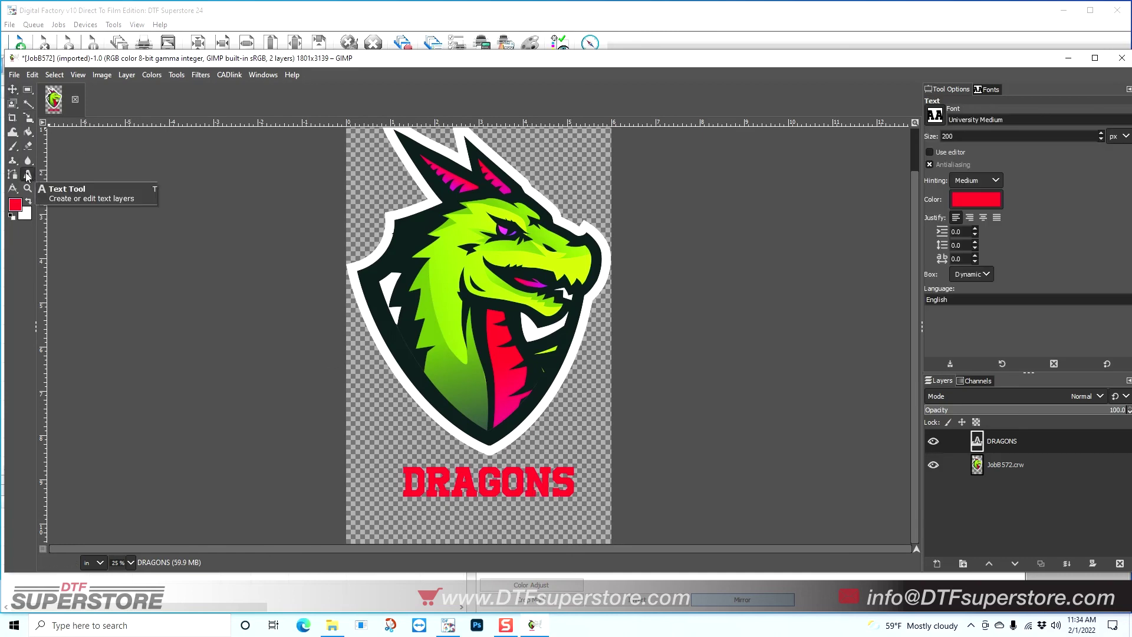
{"action": "left_click", "coordinate": [511, 480]}
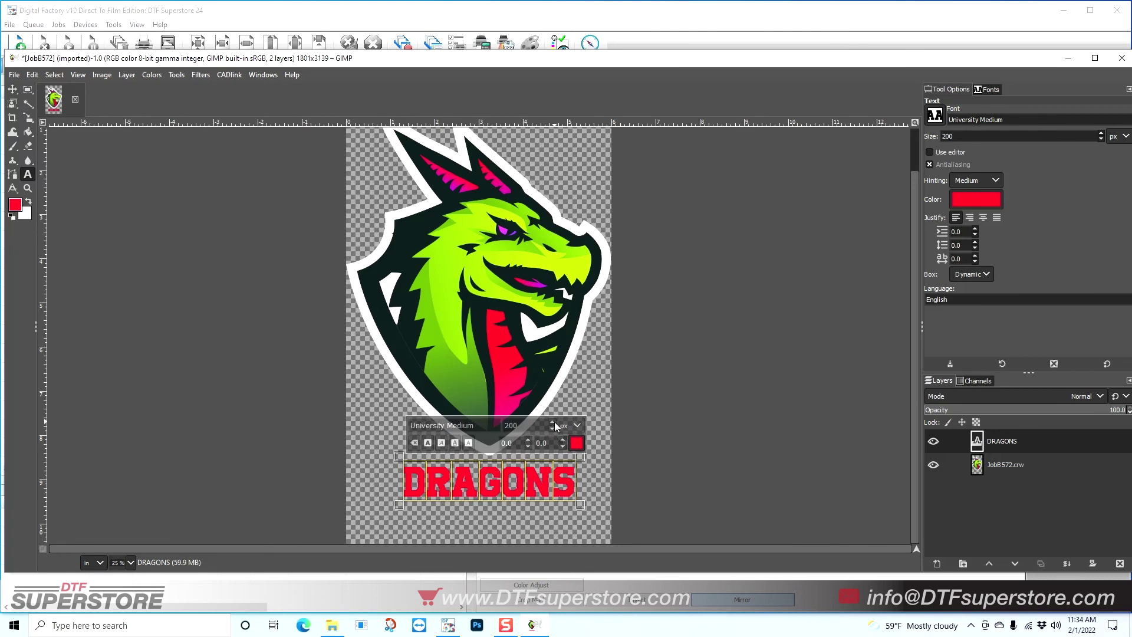
{"action": "scroll", "coordinate": [554, 423], "scroll_direction": "up", "scroll_amount": 9}
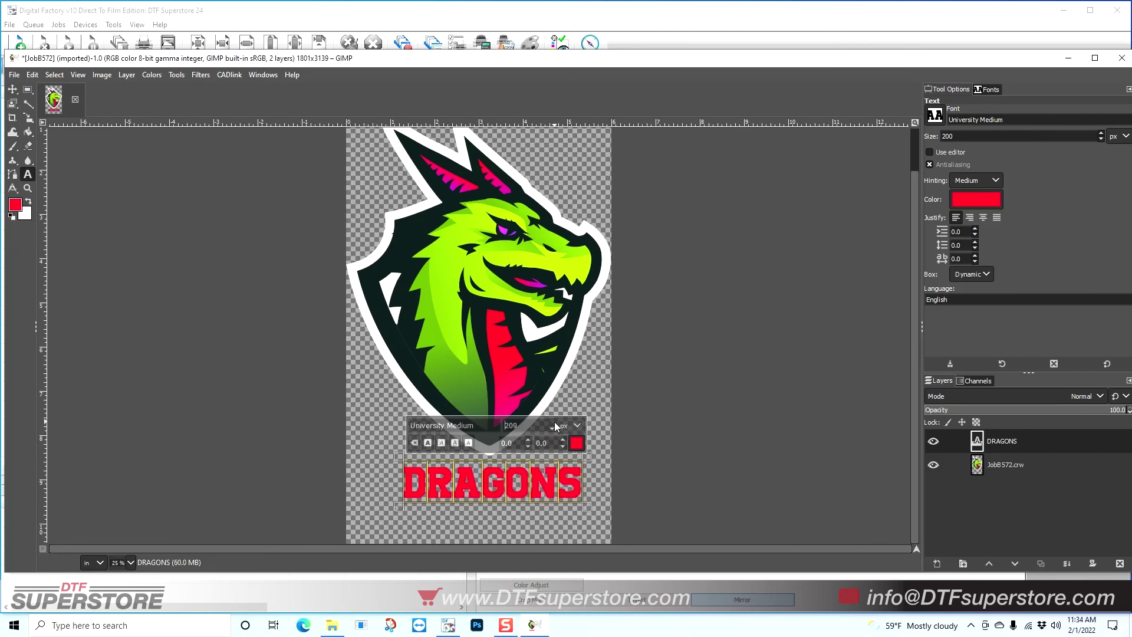
{"action": "scroll", "coordinate": [554, 423], "scroll_direction": "up", "scroll_amount": 20}
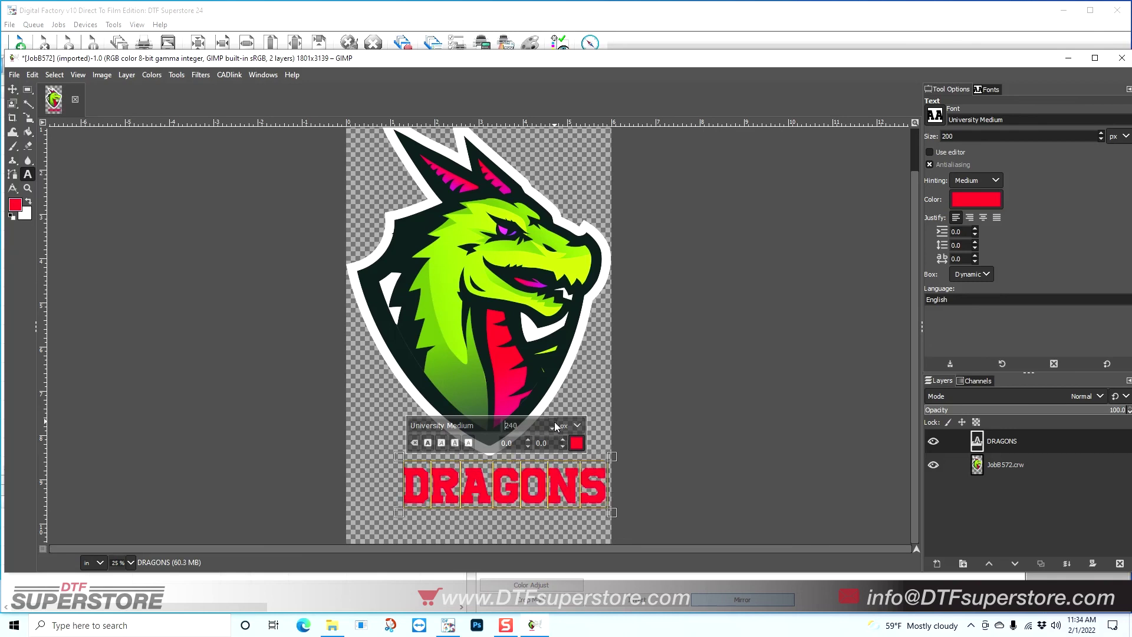
{"action": "scroll", "coordinate": [554, 422], "scroll_direction": "up", "scroll_amount": 20}
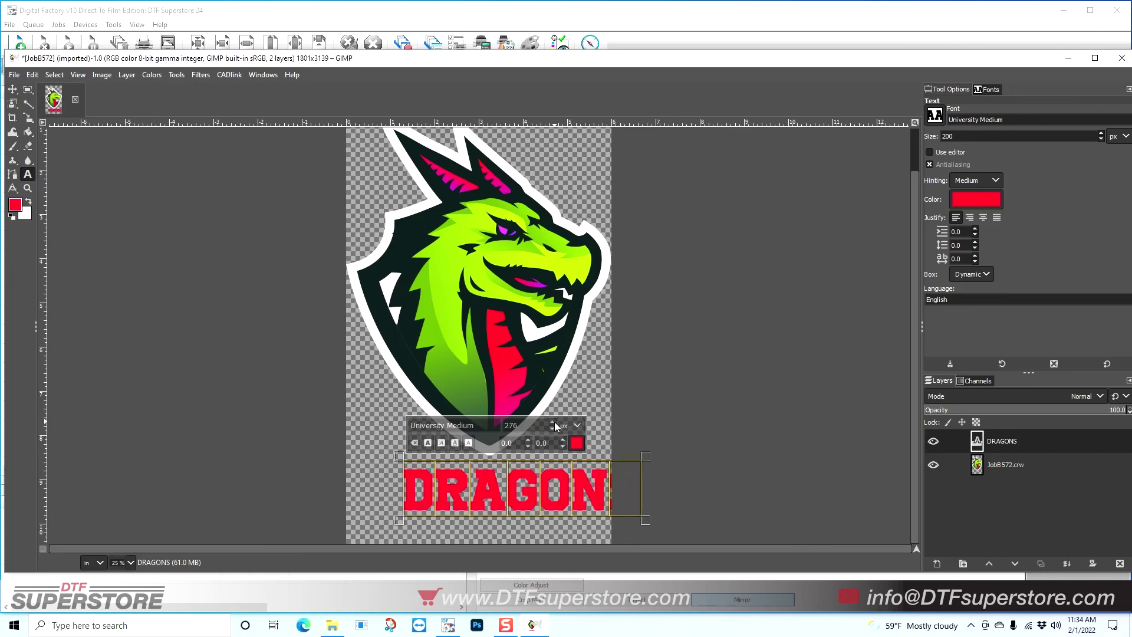
{"action": "left_click", "coordinate": [12, 89]}
{"action": "left_click_drag", "start_coordinate": [518, 488], "coordinate": [482, 482]}
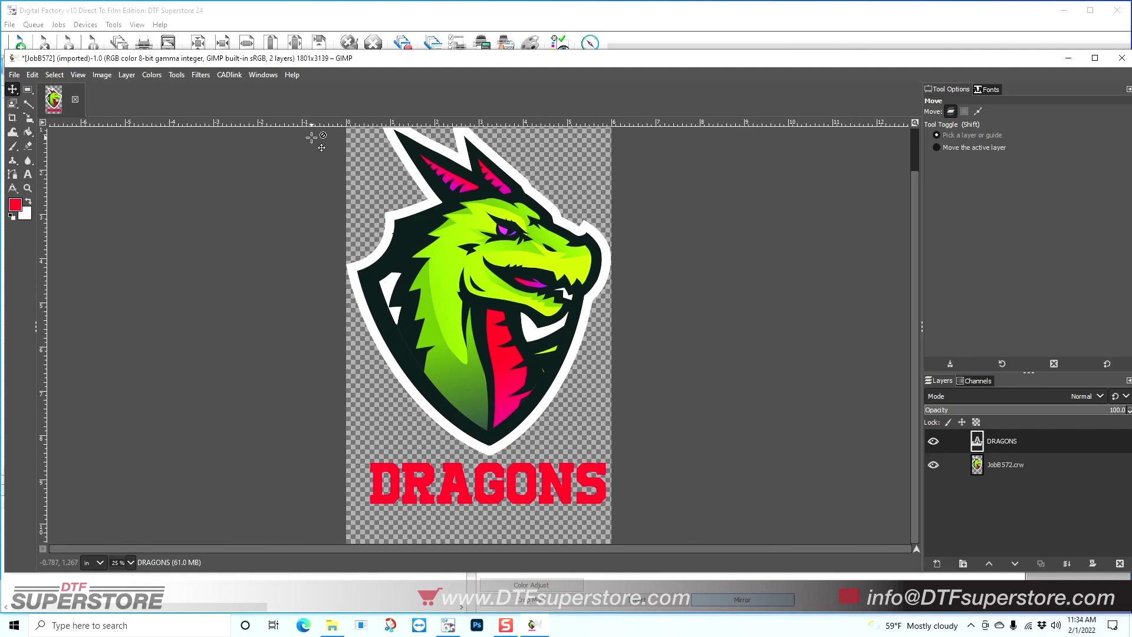
Step: Send the image using CADlink > Send To Digital Factory v10 Direct To Film Edition
{"action": "left_click", "coordinate": [229, 75]}
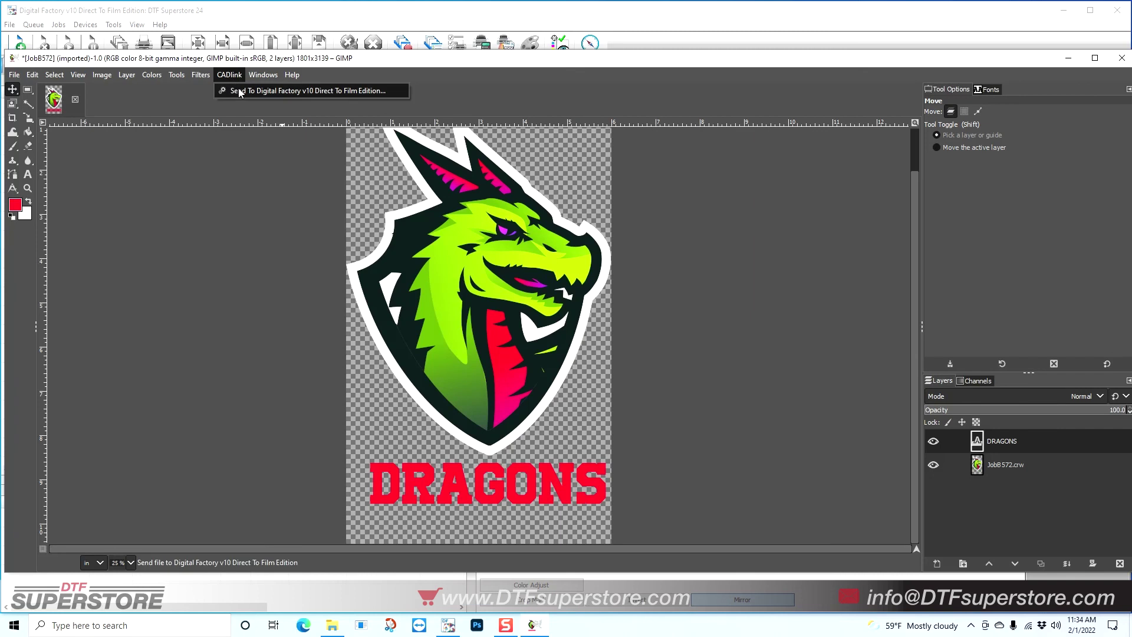
{"action": "left_click", "coordinate": [240, 91]}
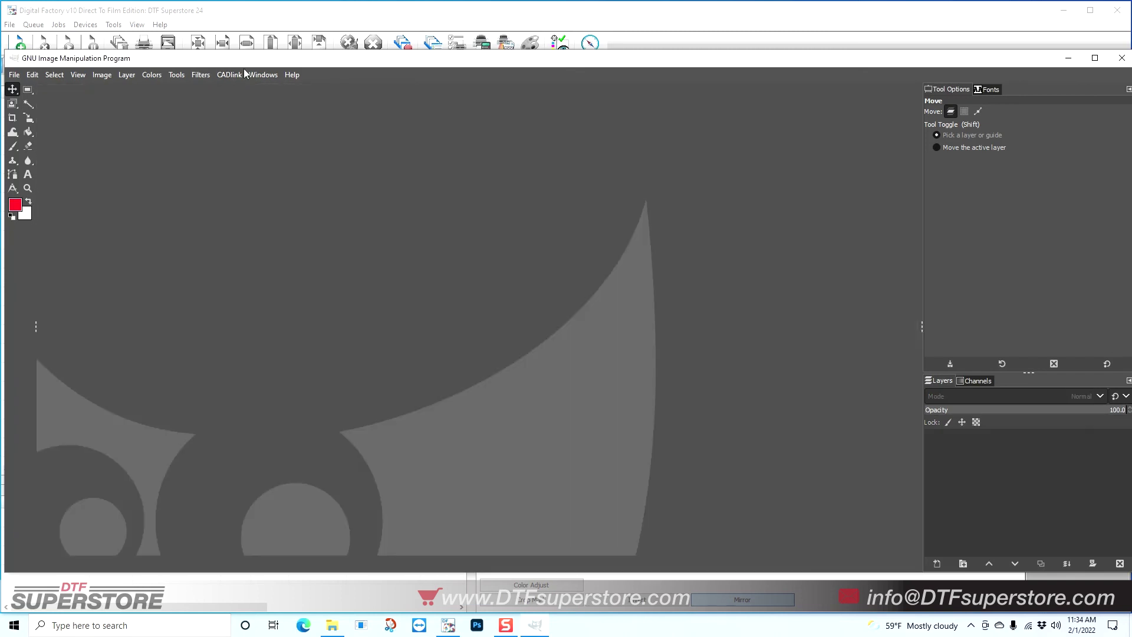
Step: Bring the Digital Factory window back to the front to see the returned dragon gimp demo.tif job
{"action": "left_click", "coordinate": [278, 12]}
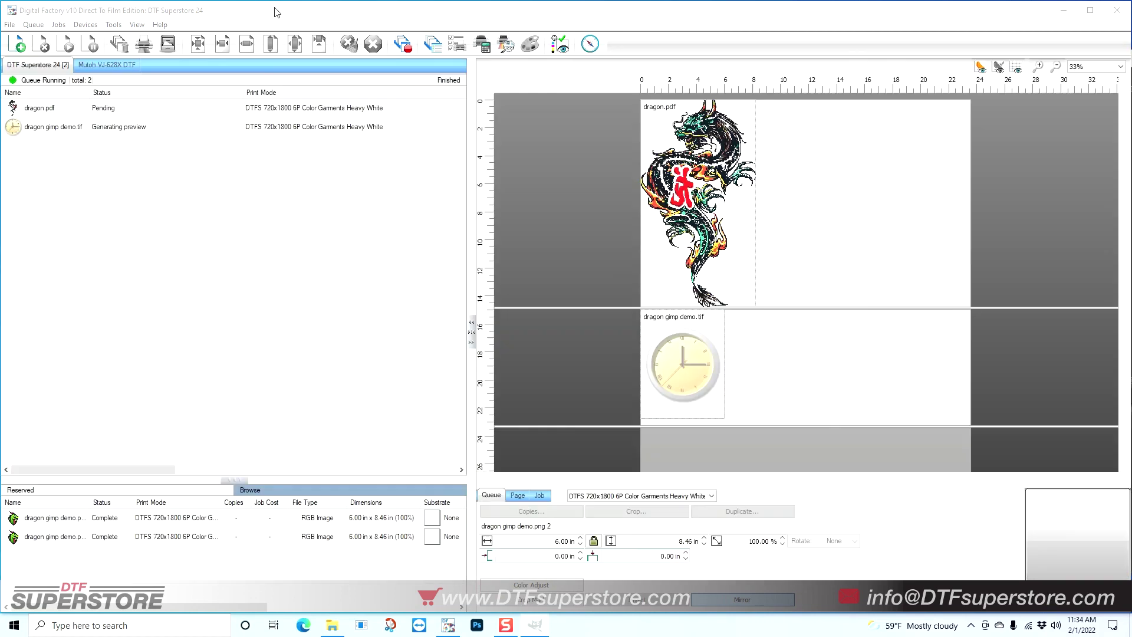